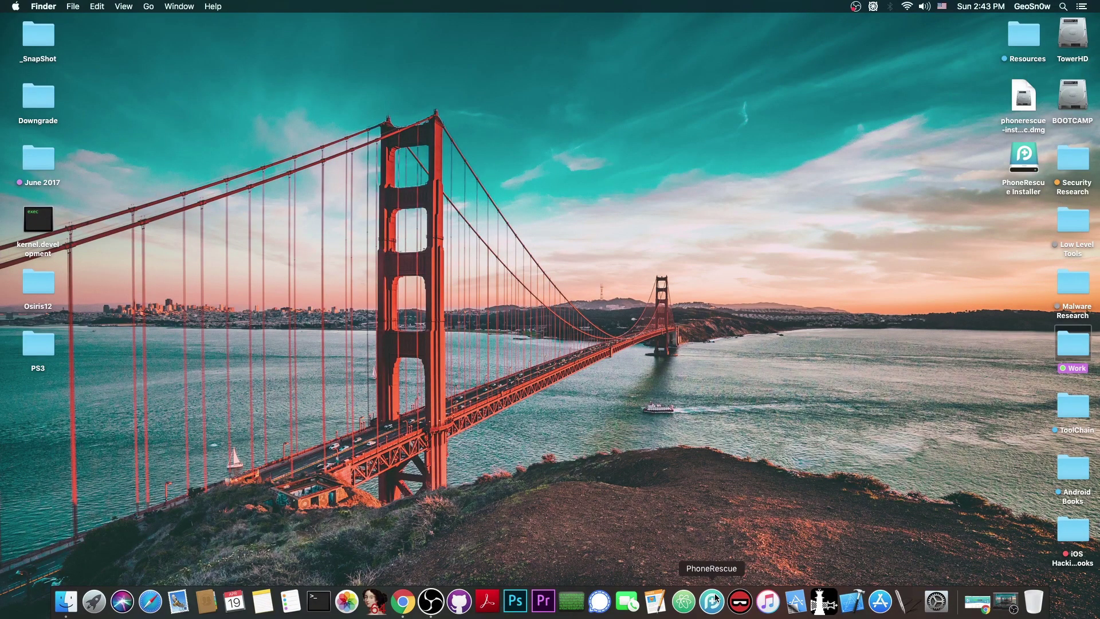
- Bring the browser back and scroll through the PhoneRescue download page
click(978, 601)
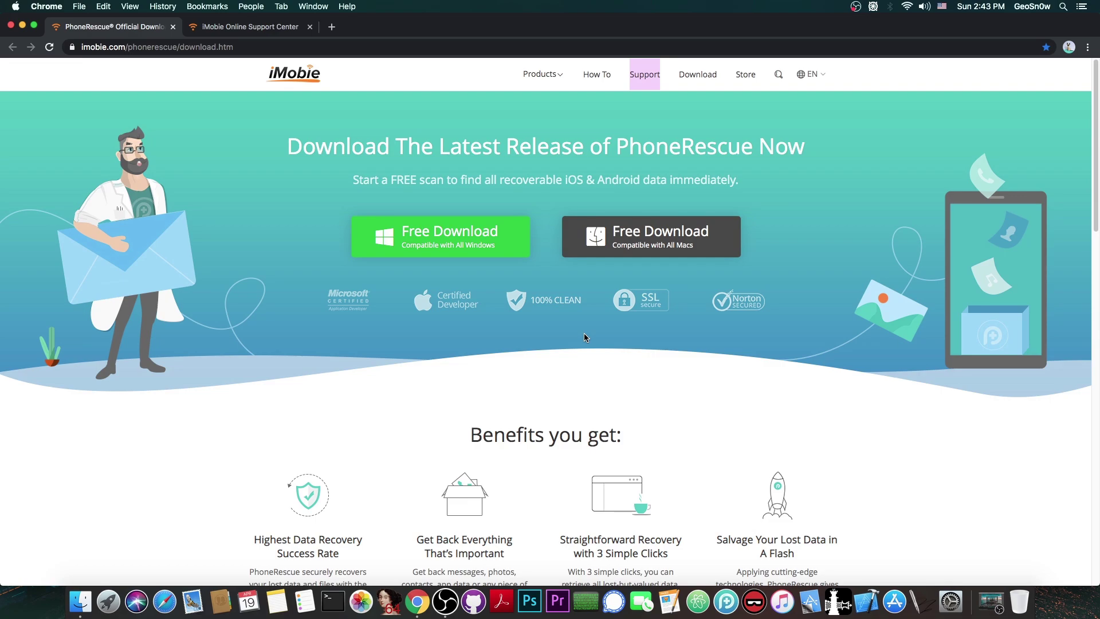
scroll(651, 229, down, 3)
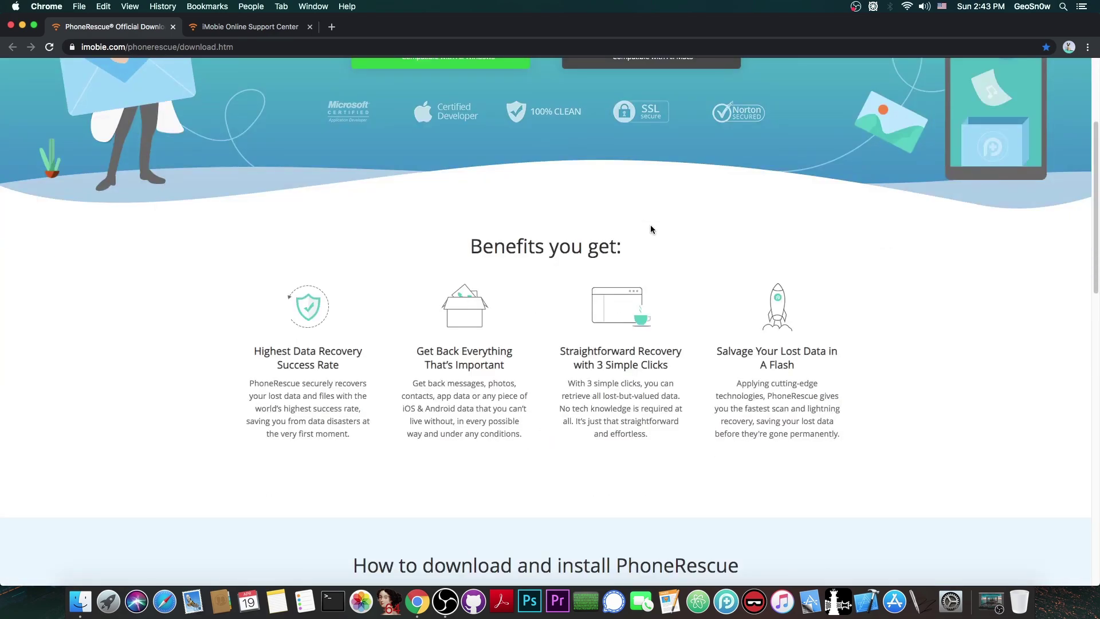
scroll(636, 202, down, 1)
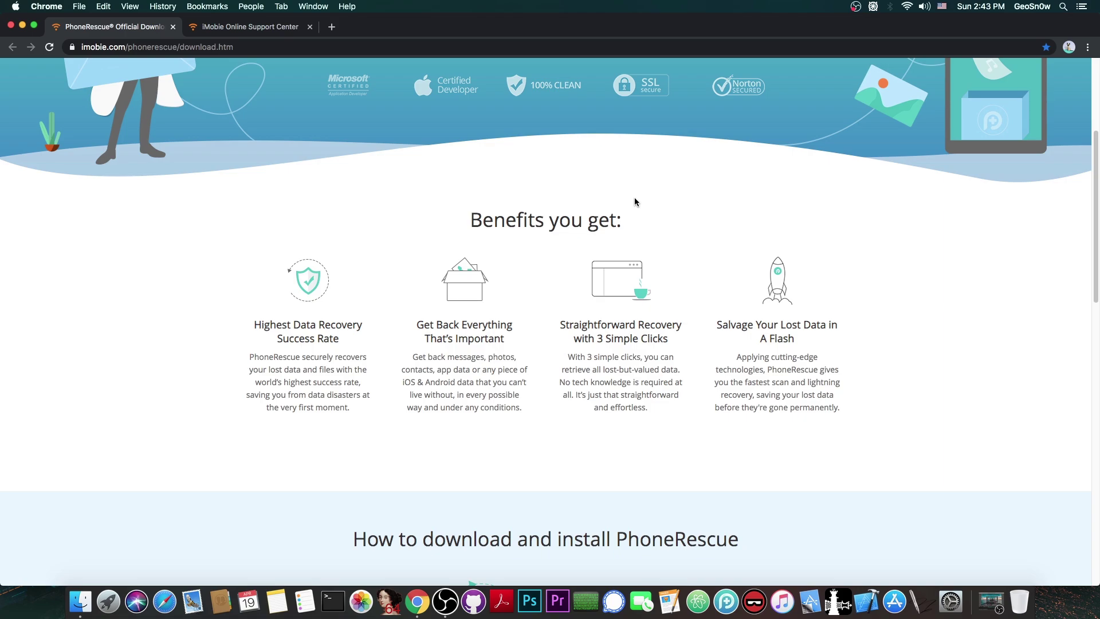
scroll(635, 198, down, 5)
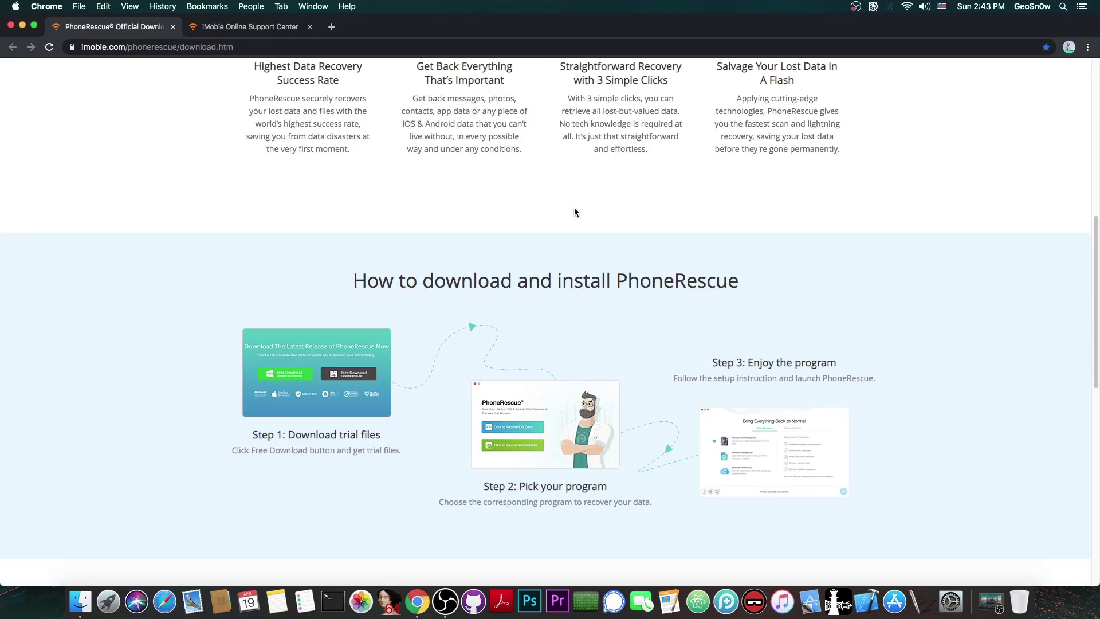
scroll(574, 212, down, 7)
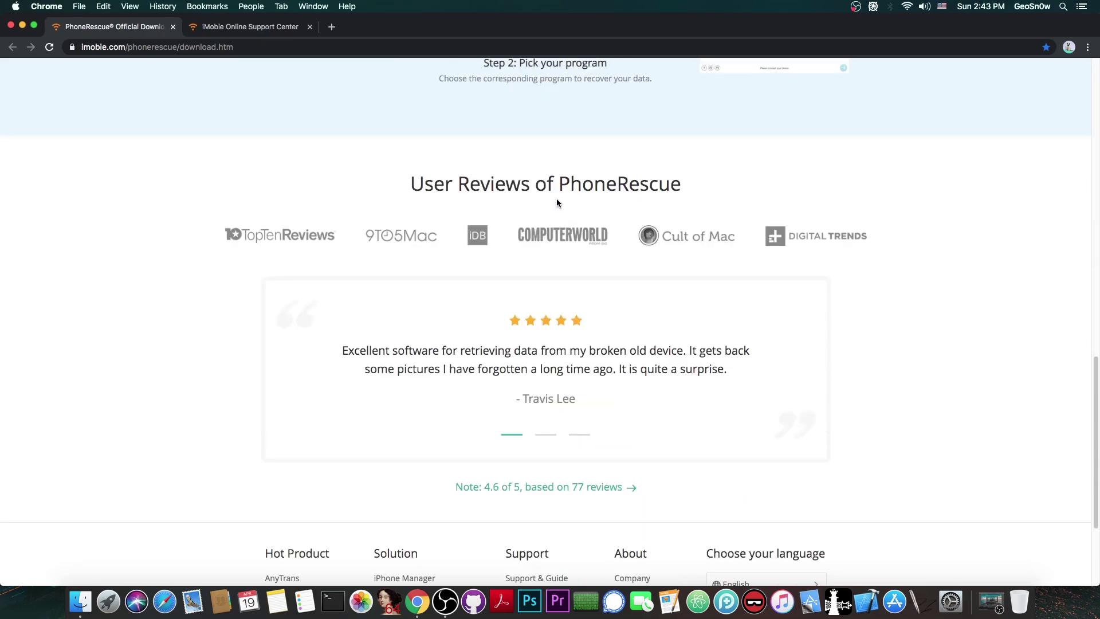
scroll(556, 200, up, 15)
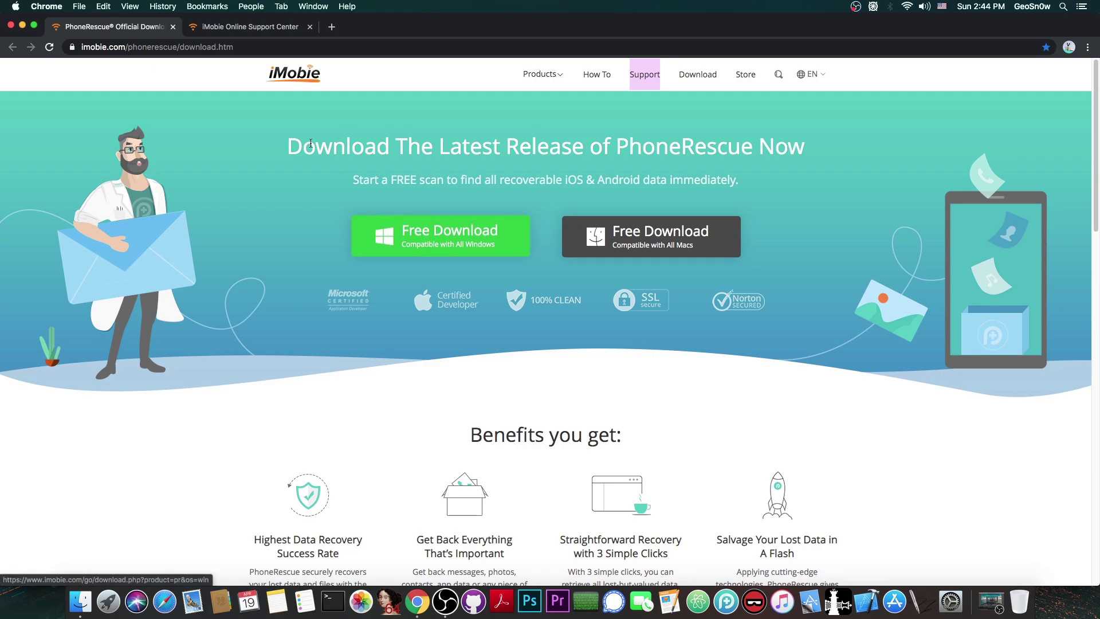
- Switch to the iMobie Online Support Center tab and scroll through it
click(236, 29)
scroll(258, 160, down, 8)
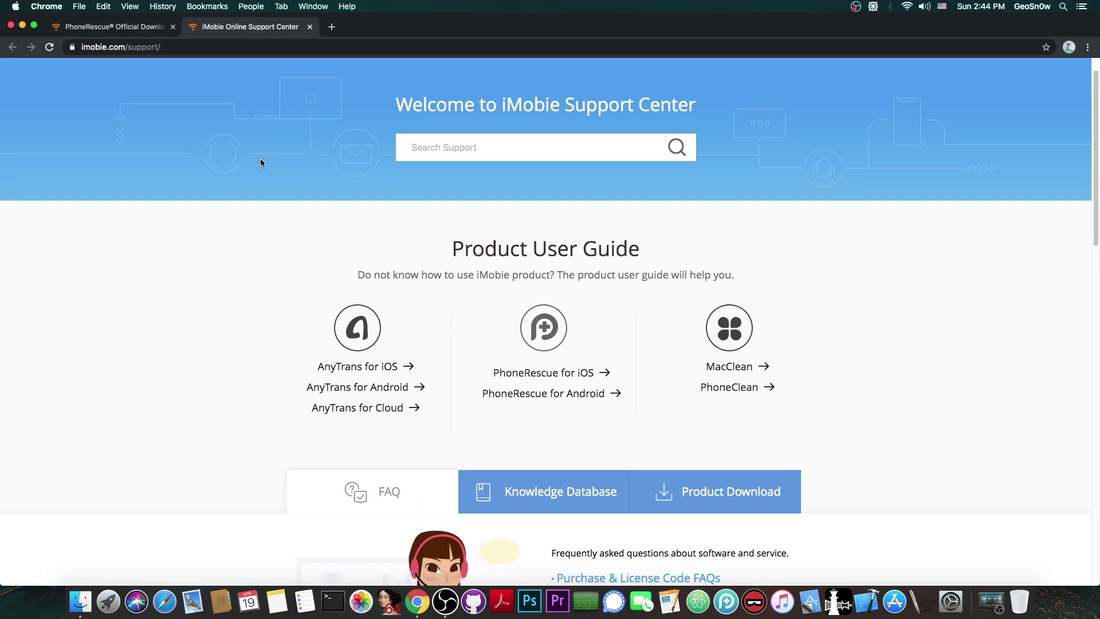
scroll(257, 157, down, 5)
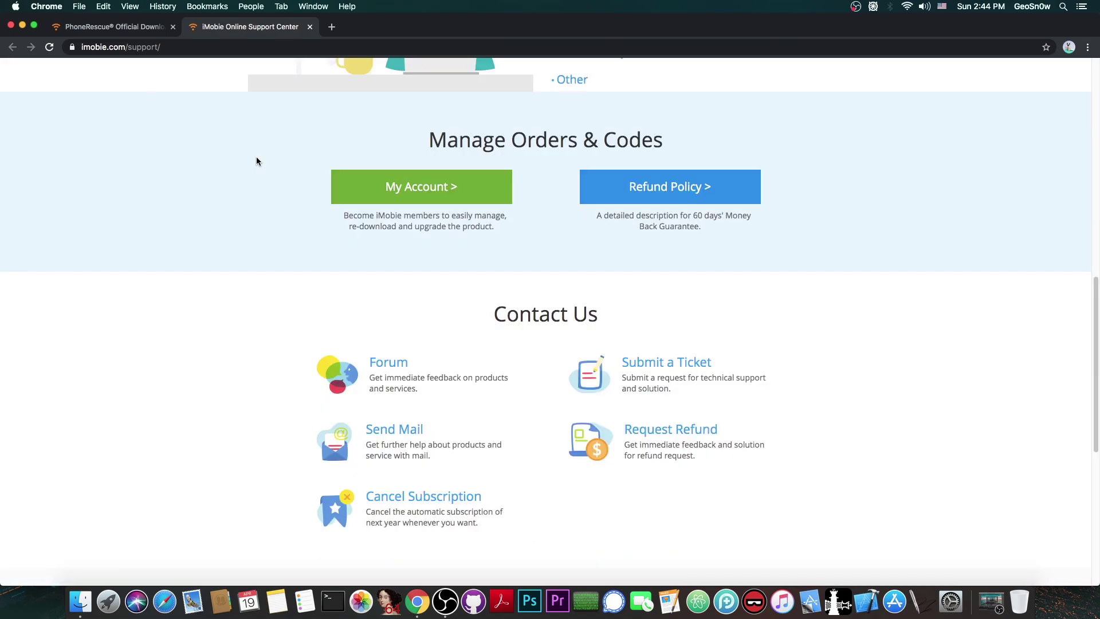
scroll(240, 229, up, 13)
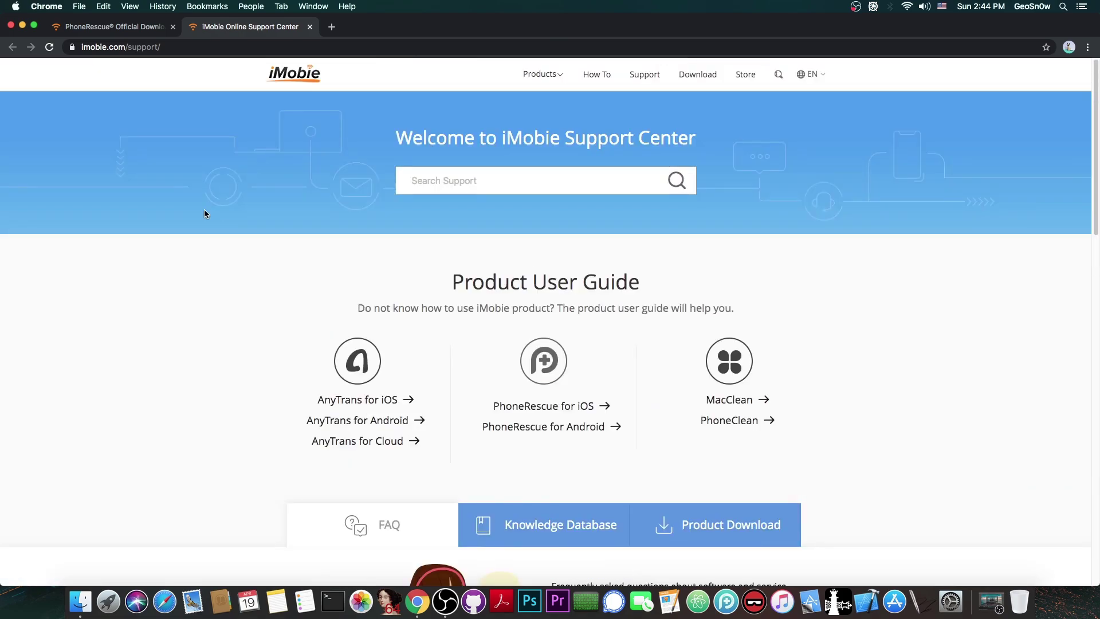
click(22, 26)
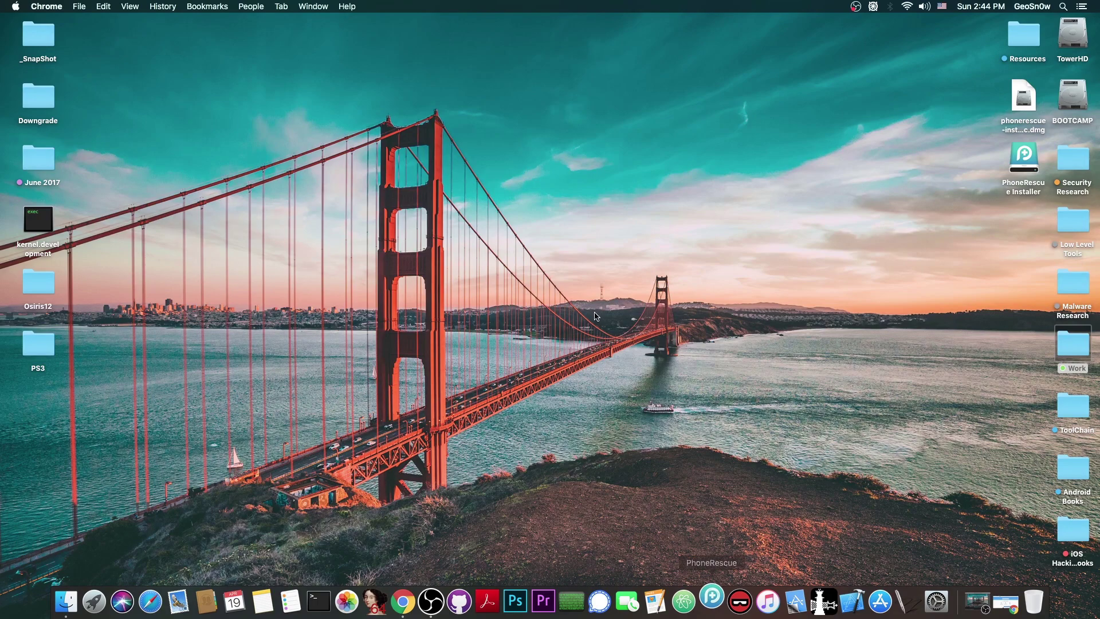
click(712, 601)
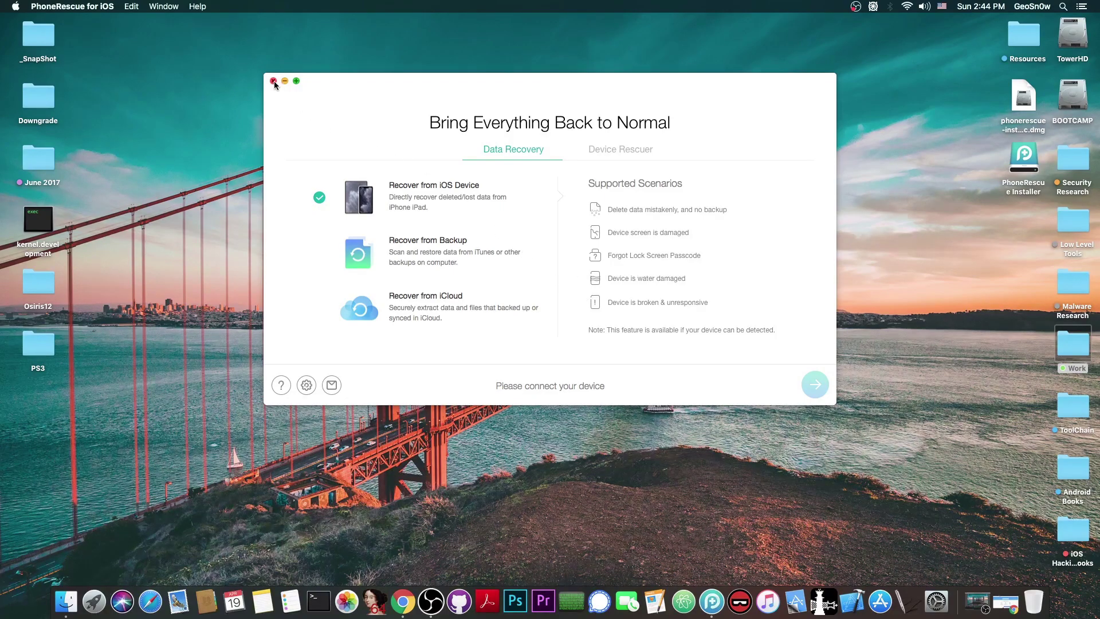
key(super+q)
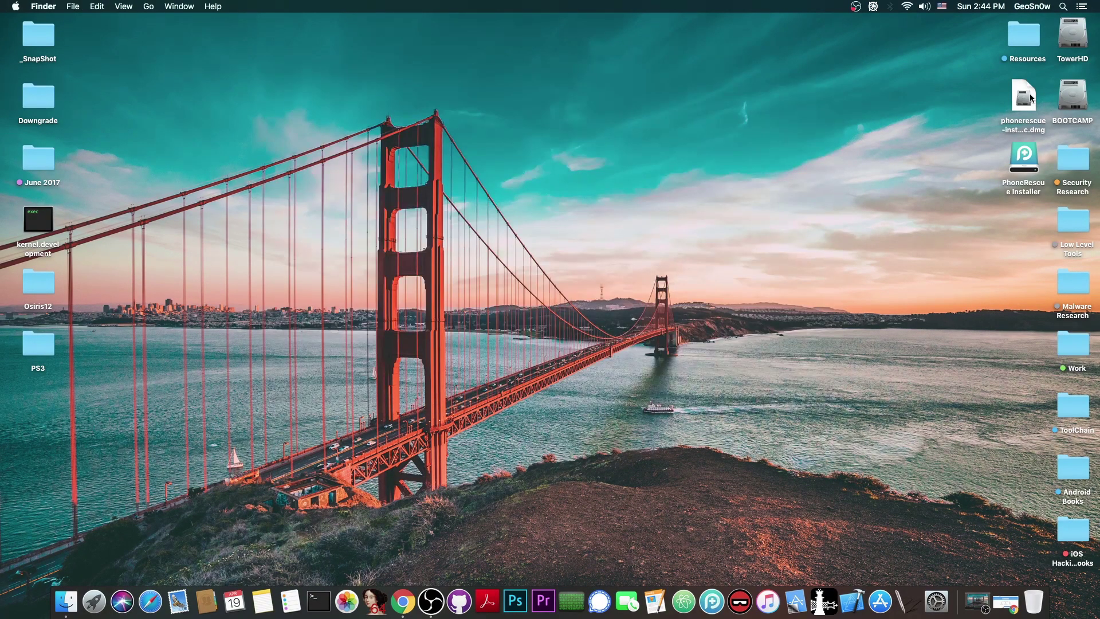
click(1026, 98)
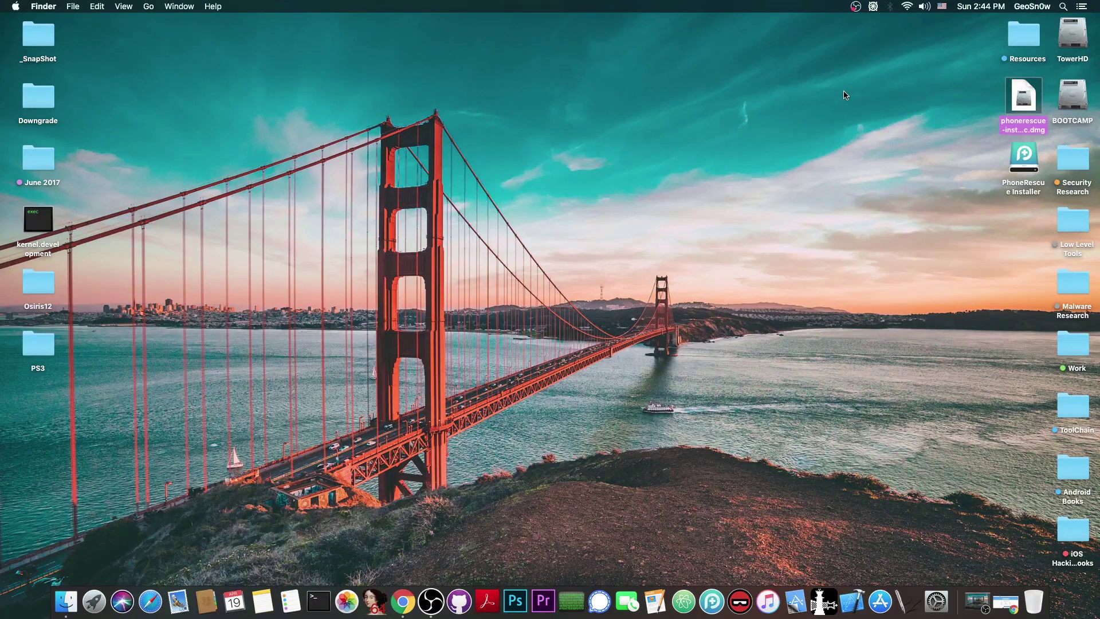
click(835, 310)
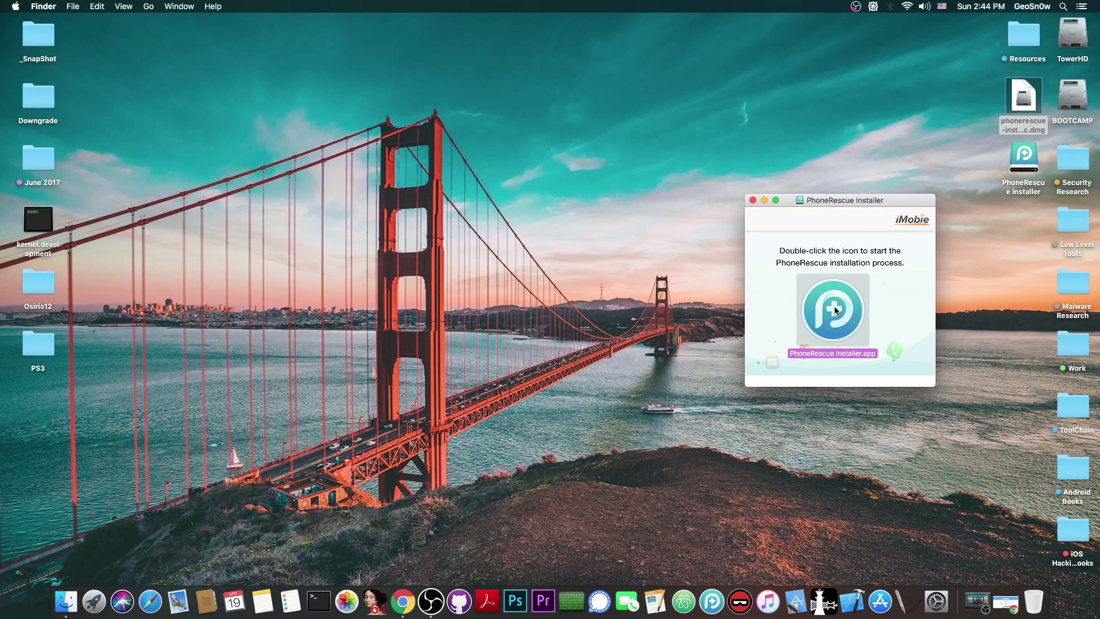
double_click(836, 310)
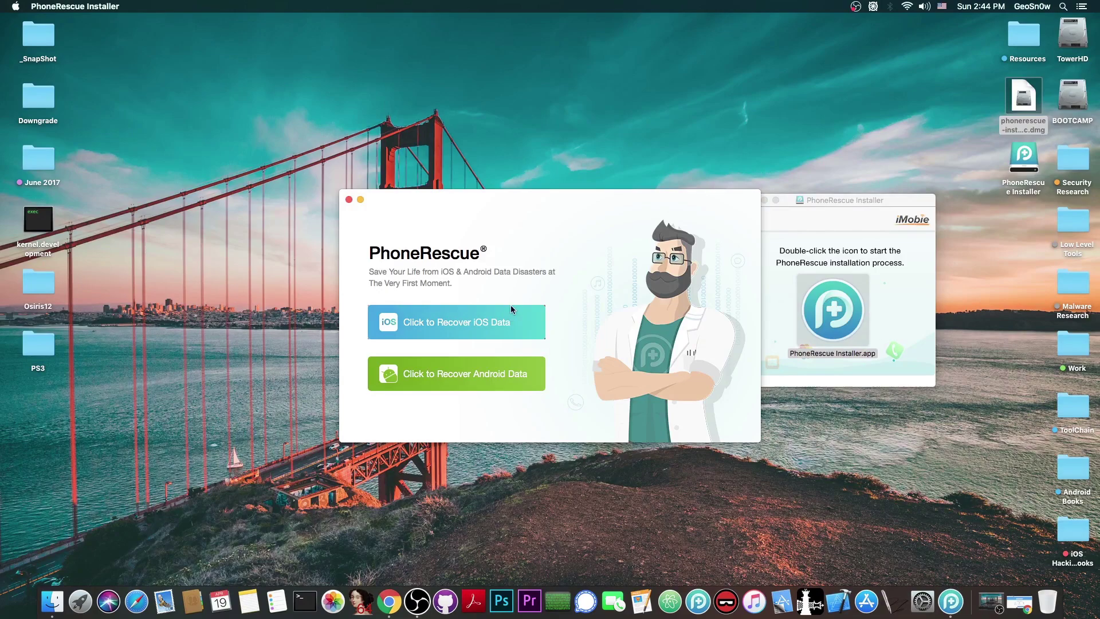
drag(579, 219, 550, 213)
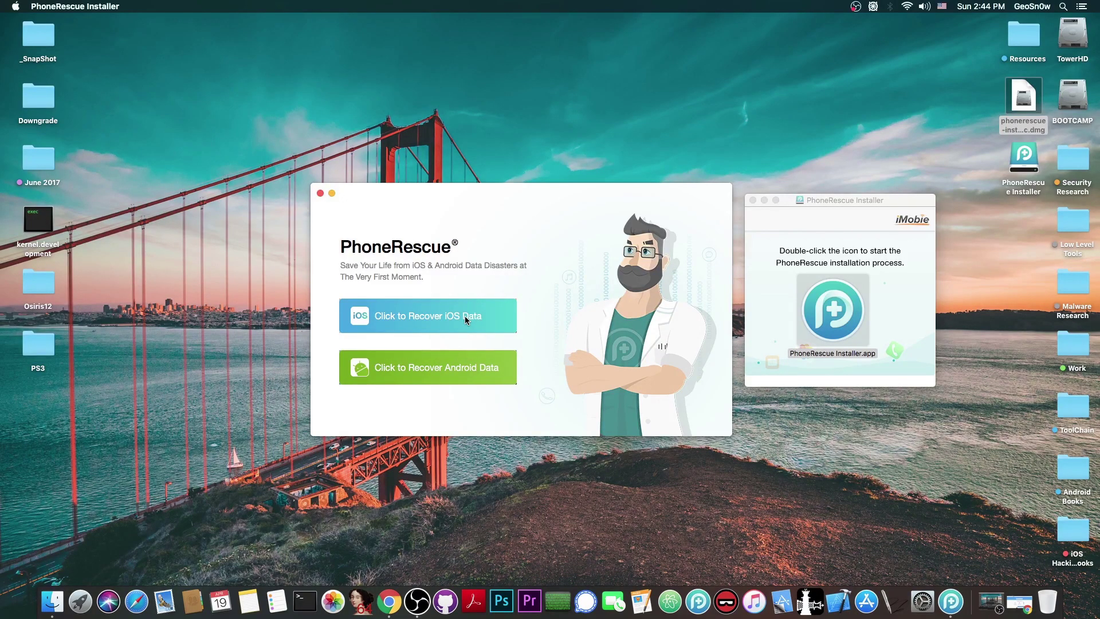
click(319, 193)
- Close the installer disk window, relaunch PhoneRescue, and select Recover from iCloud under Data Recovery
click(764, 200)
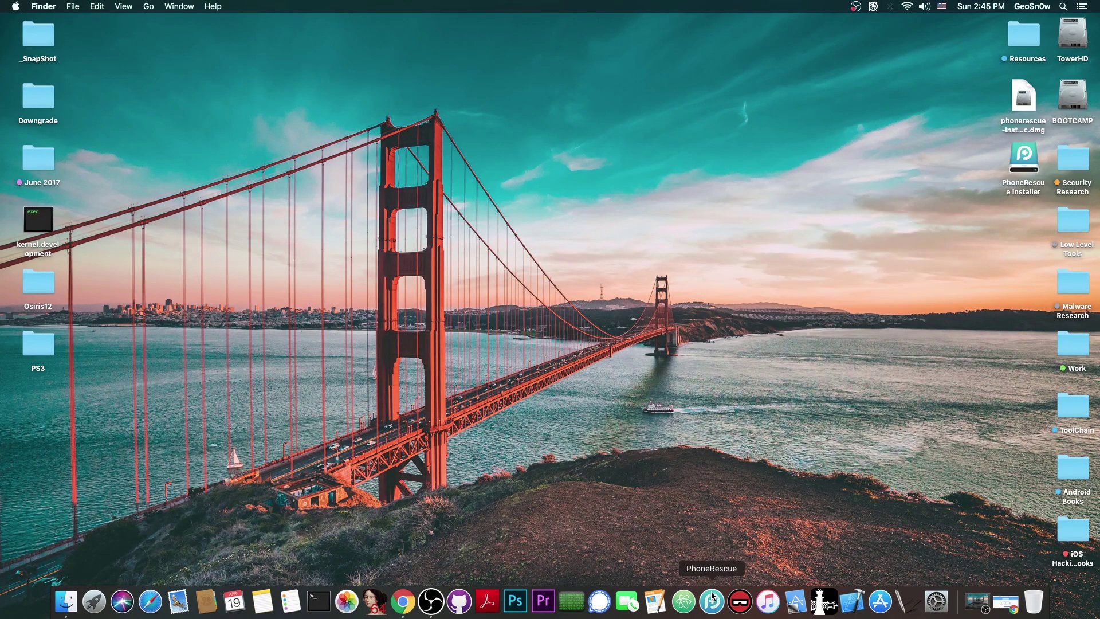
click(712, 602)
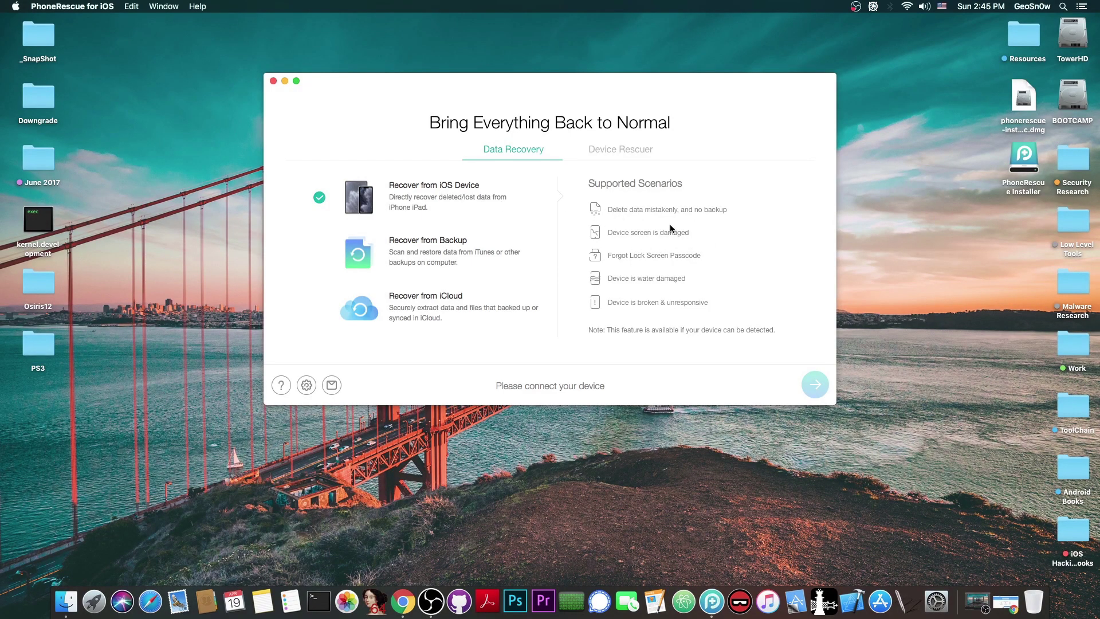
click(456, 250)
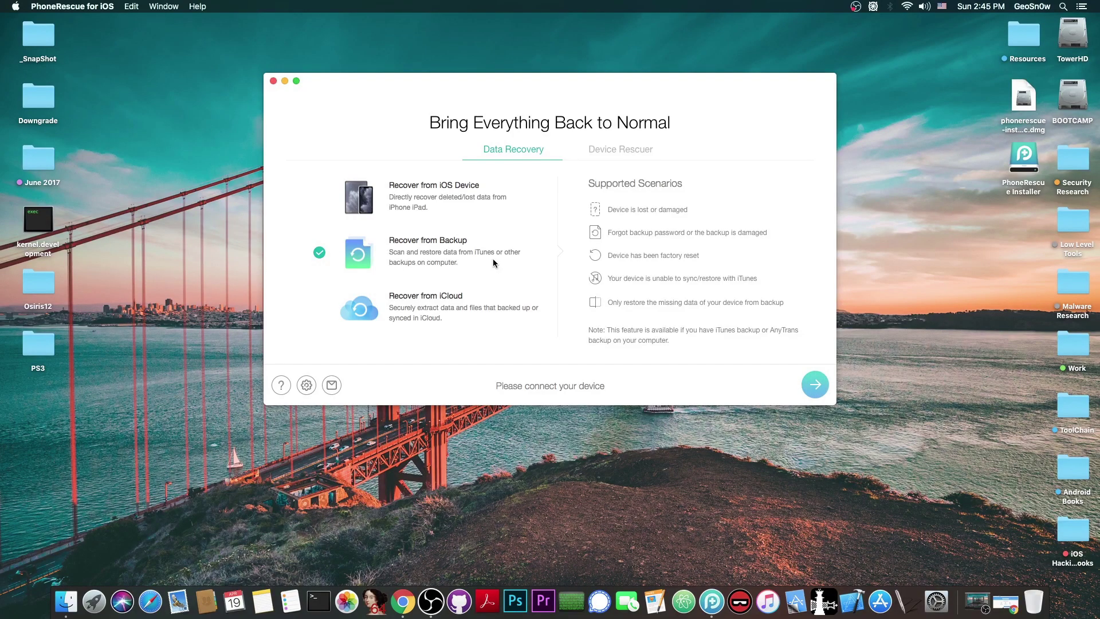
click(481, 318)
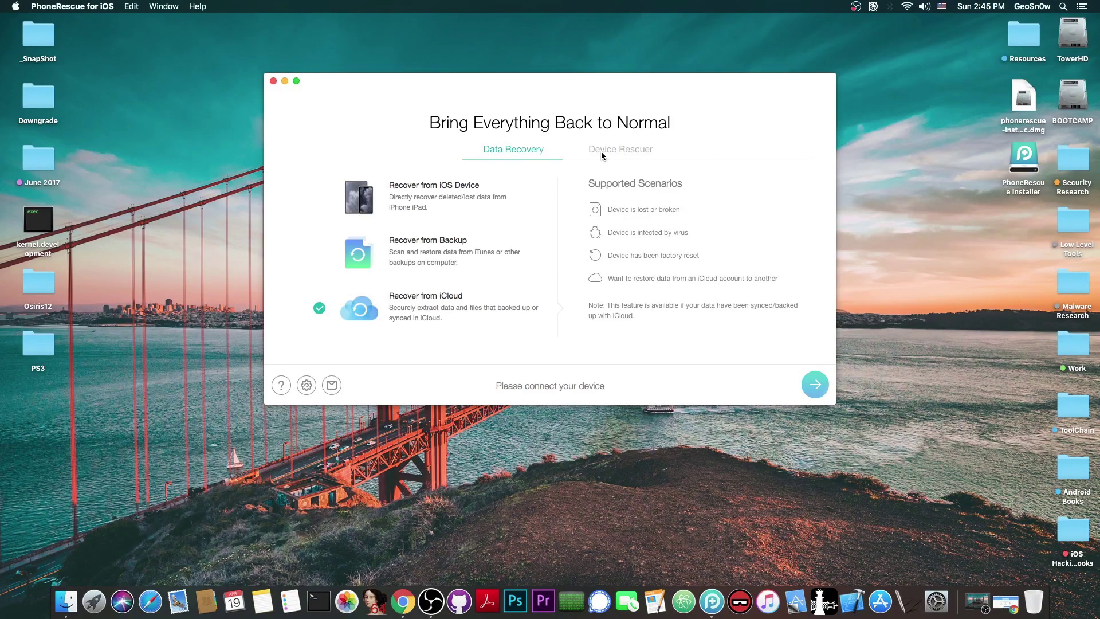
- In Device Rescuer, preview the lock screen and Screen Time passcode options, then select Repair iOS System
click(615, 154)
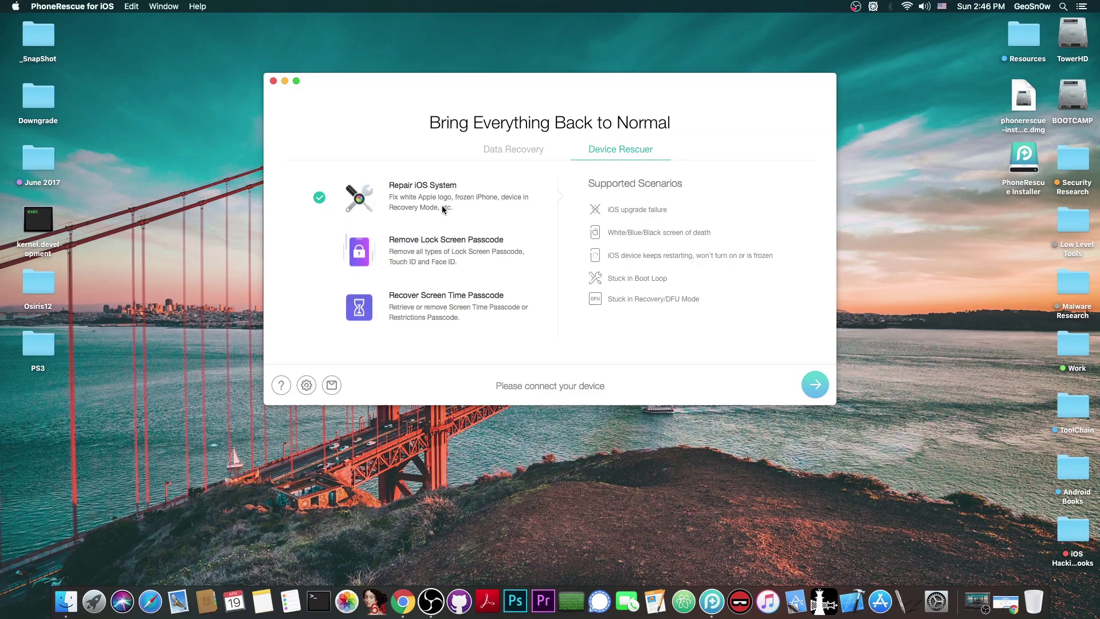
click(440, 261)
click(434, 309)
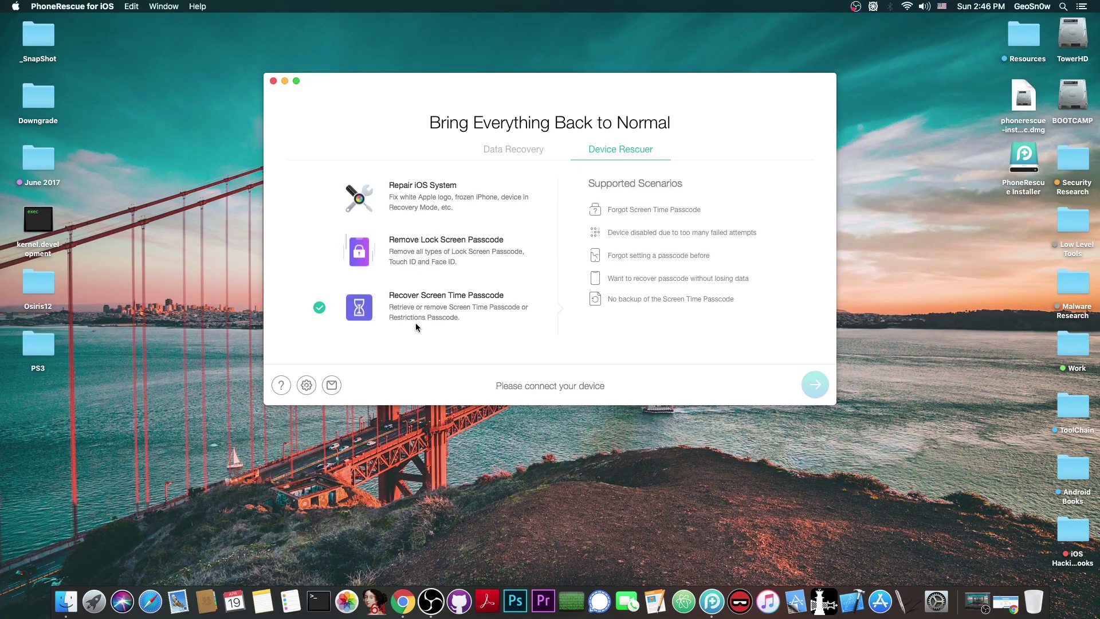
click(435, 198)
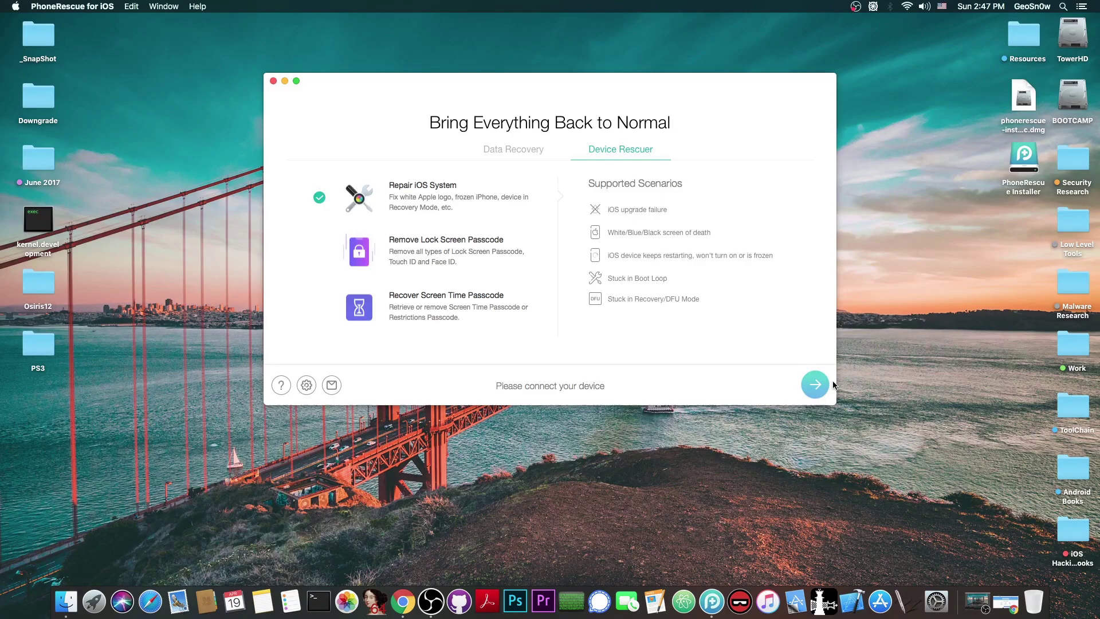
- Pick Advanced Mode, which keeps data, and continue to the iPad mini 4 model page
click(816, 386)
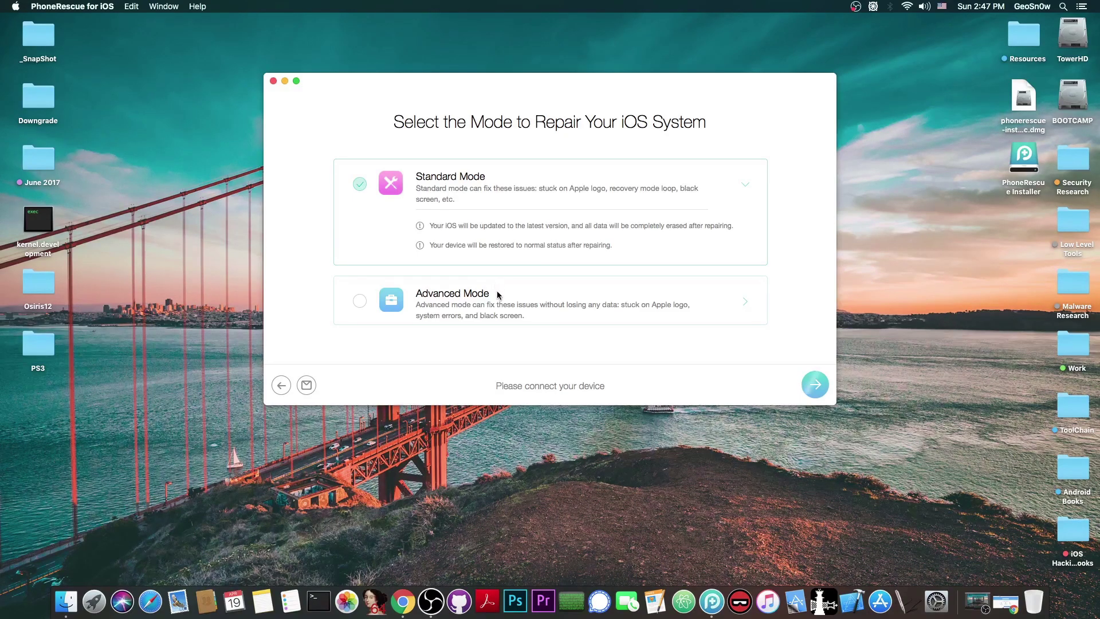
click(496, 291)
click(356, 250)
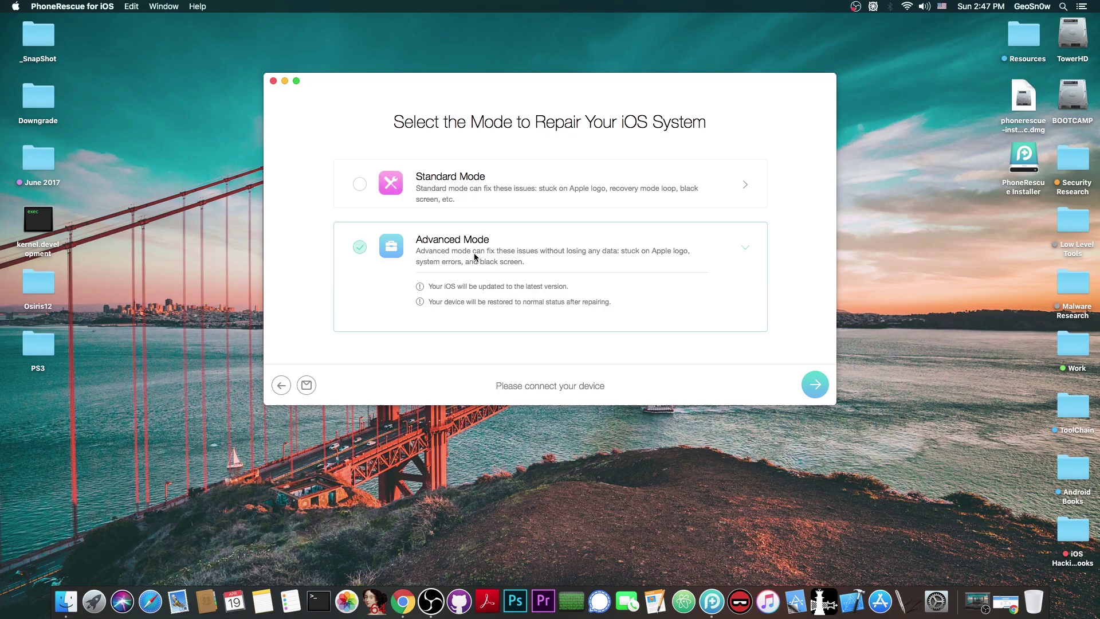
click(814, 385)
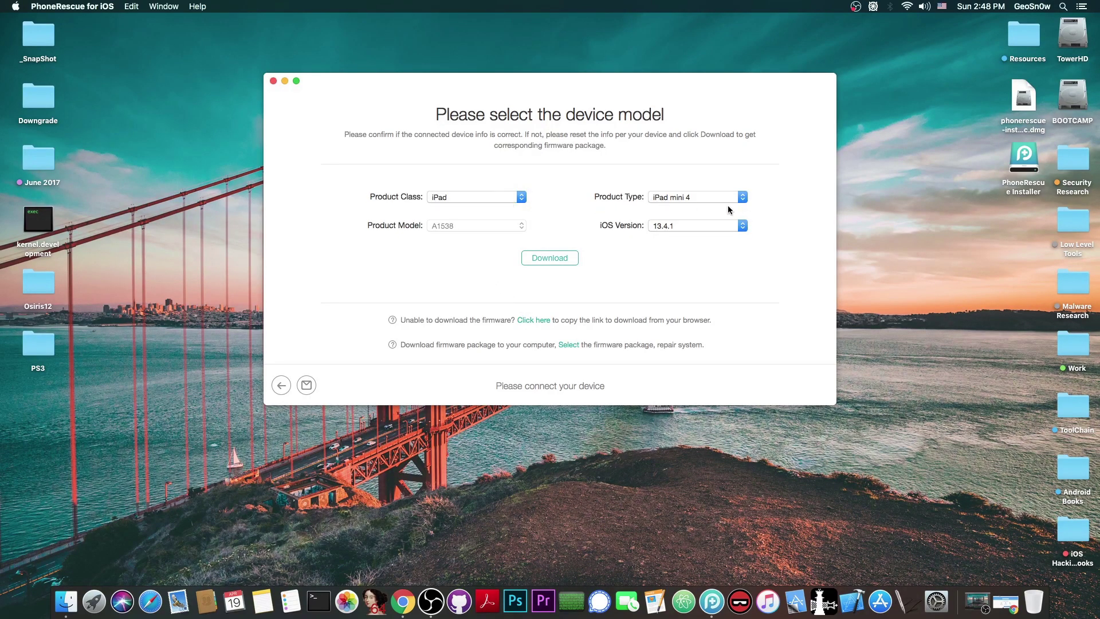
- Keep iOS version 13.4.1 and download the iPad mini 4 firmware to begin repair
click(673, 228)
click(673, 228)
click(553, 259)
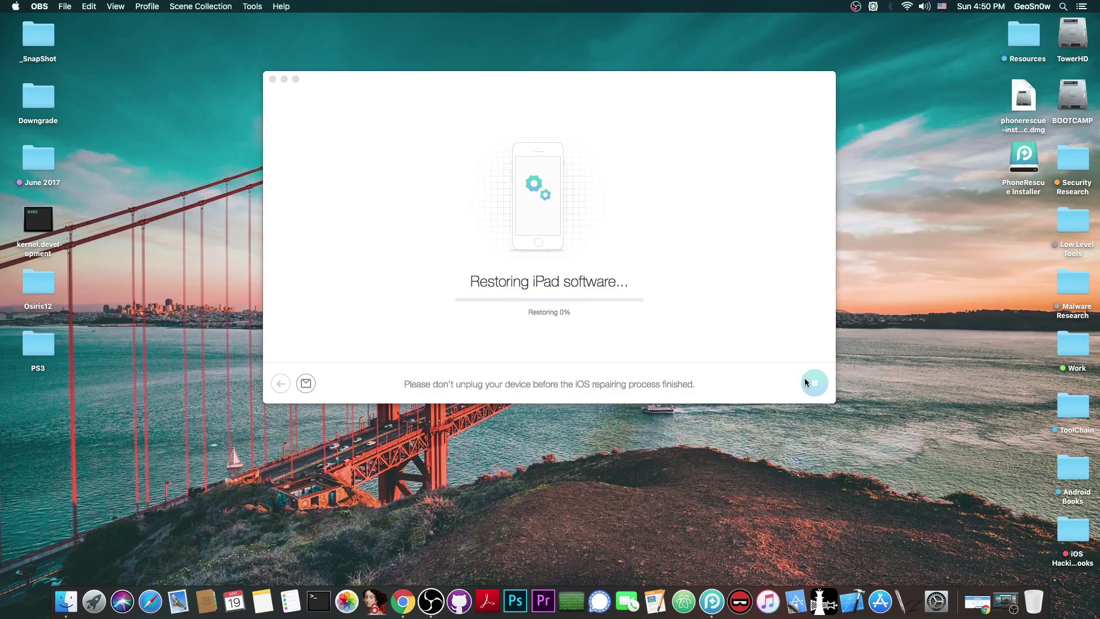
- Bring PhoneRescue to the front and wait for the iPad restore to finish
click(768, 331)
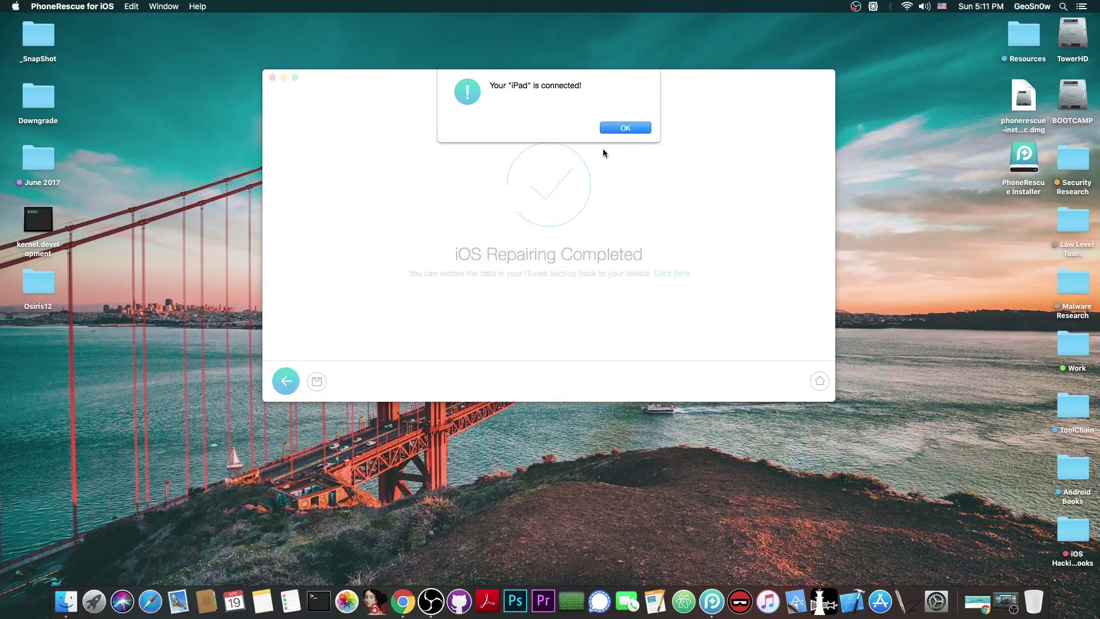
- Acknowledge the 'iPad is connected' alert and go back to the PhoneRescue home screen
click(619, 129)
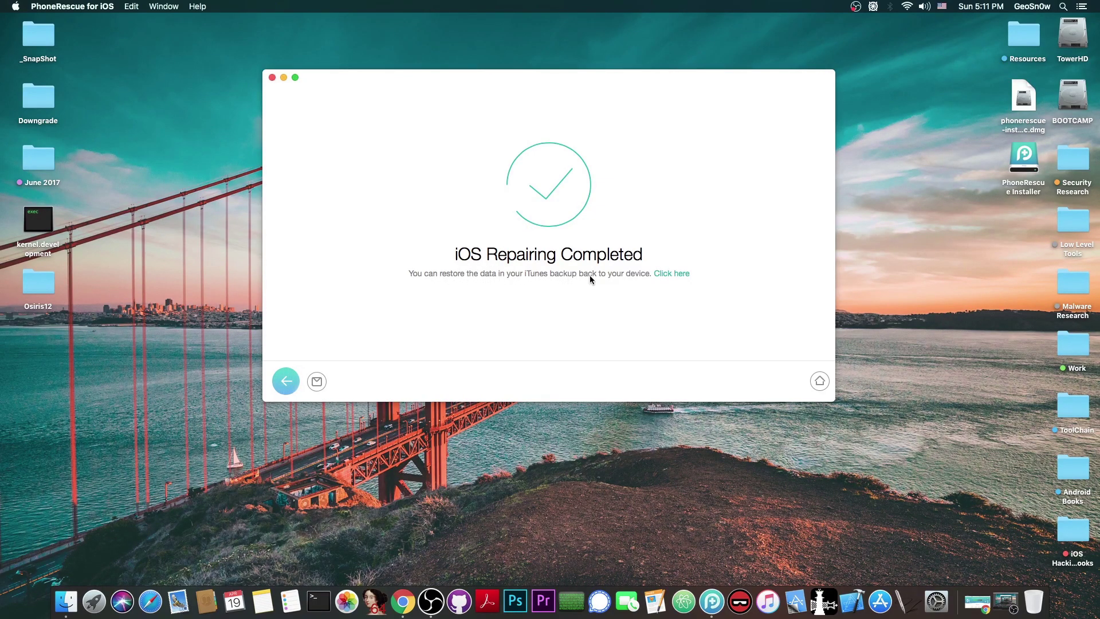
click(819, 381)
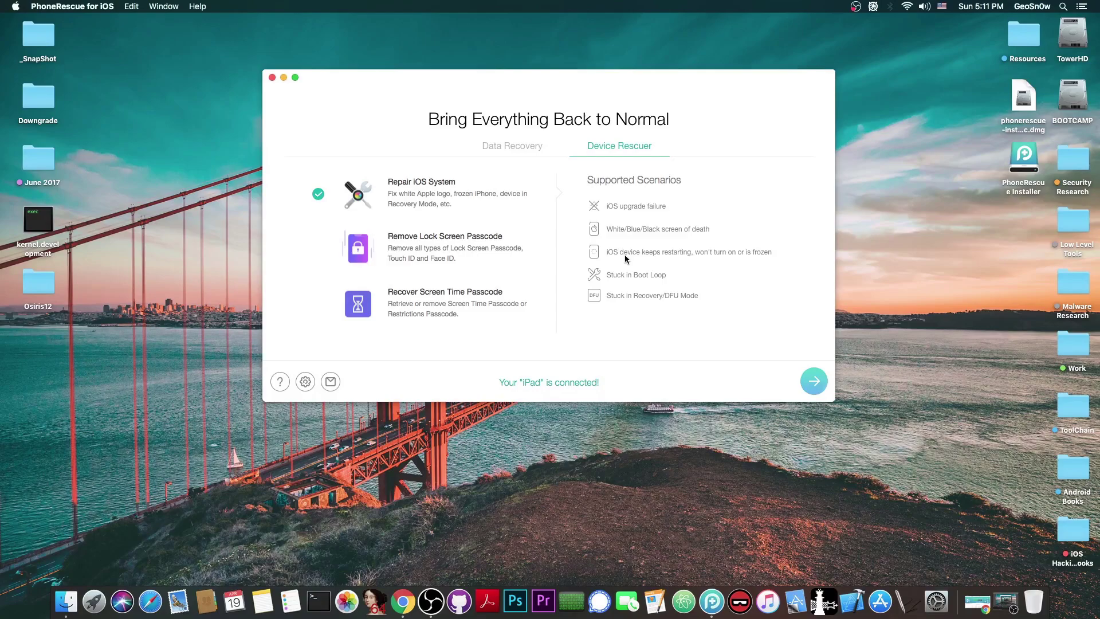
- Close PhoneRescue and bring Chrome back on the PhoneRescue download page
click(272, 78)
click(976, 602)
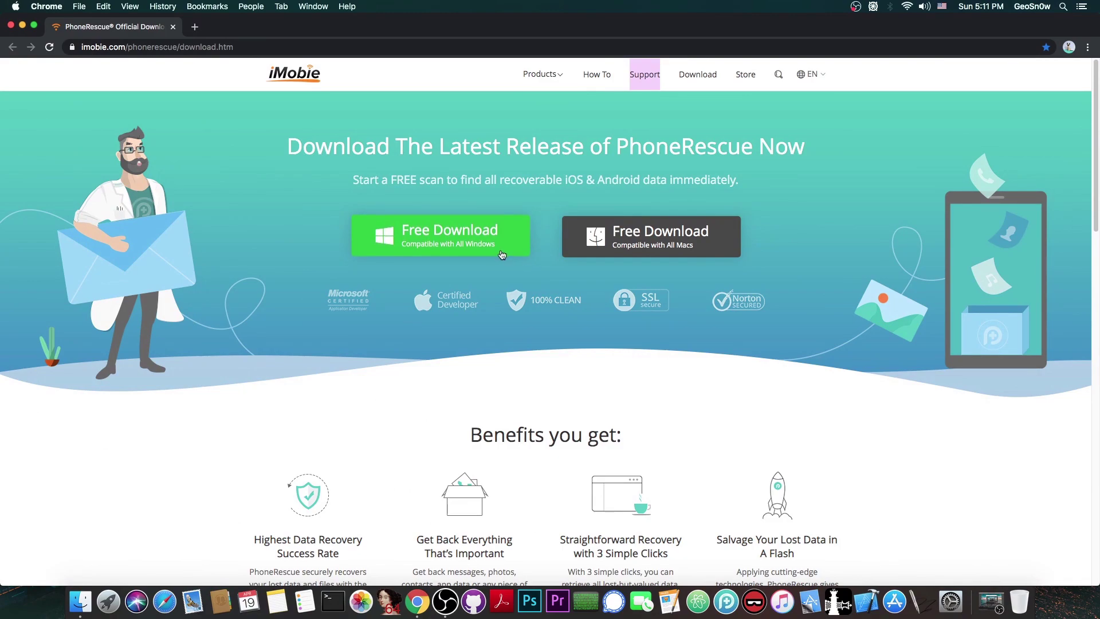
scroll(319, 343, down, 5)
scroll(324, 338, up, 5)
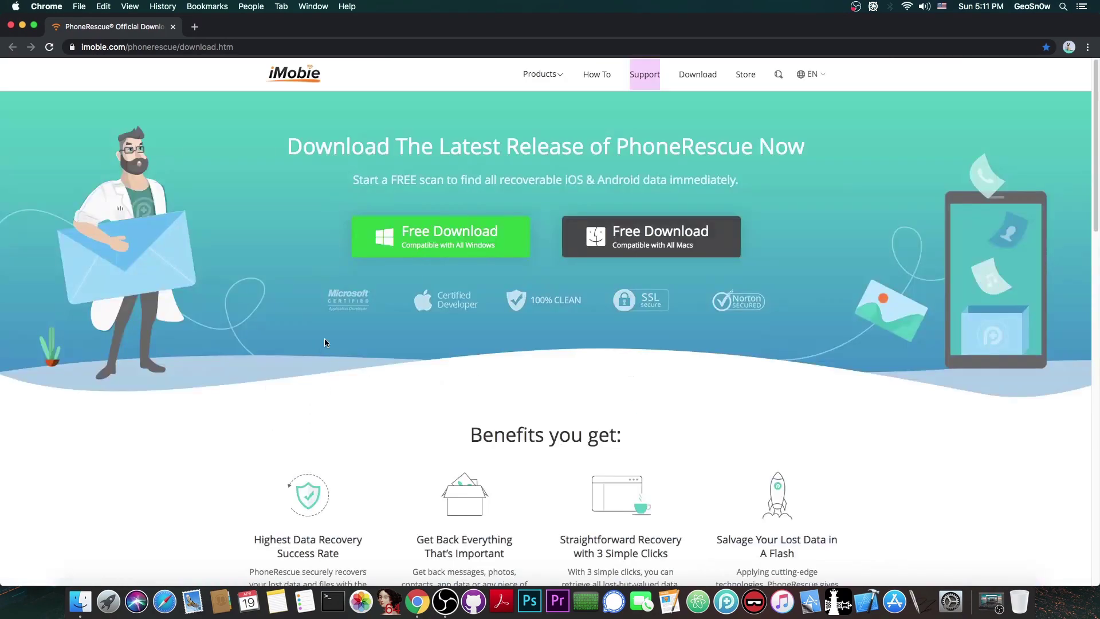
- Browse iMobie's How-to Articles page, then minimize Chrome to reveal the desktop
click(595, 81)
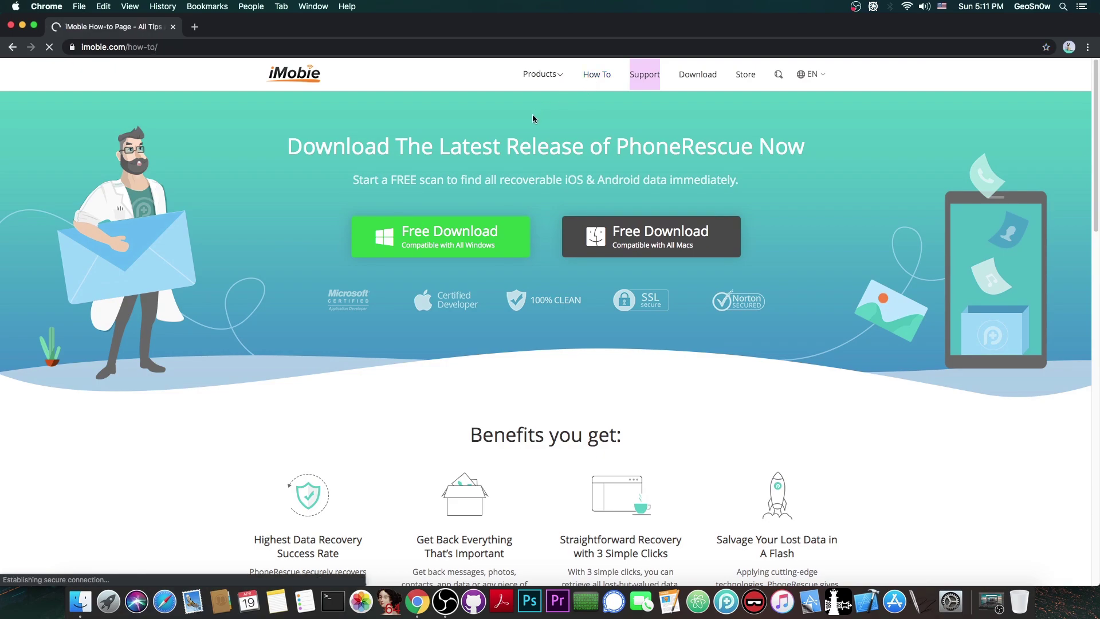
scroll(523, 256, down, 3)
scroll(522, 255, down, 1)
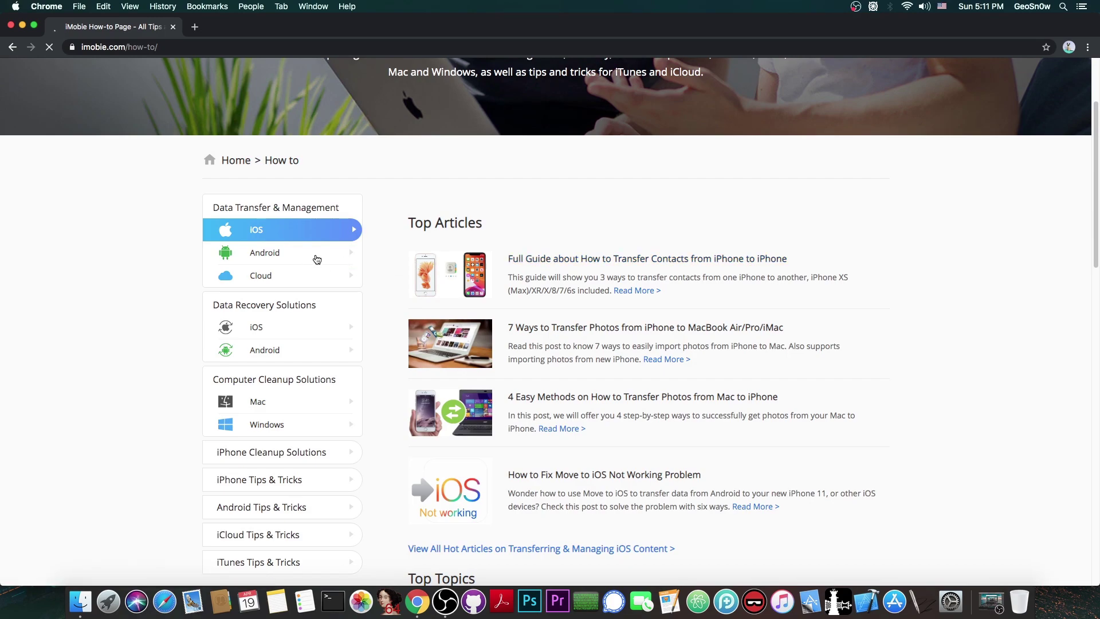
scroll(143, 338, down, 1)
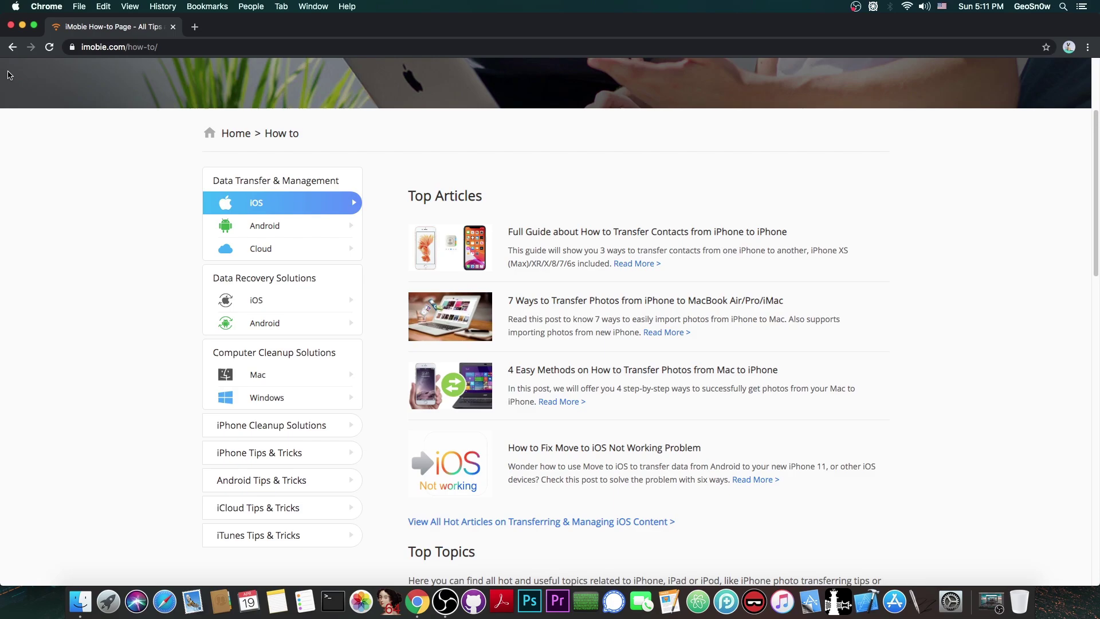
scroll(92, 149, up, 5)
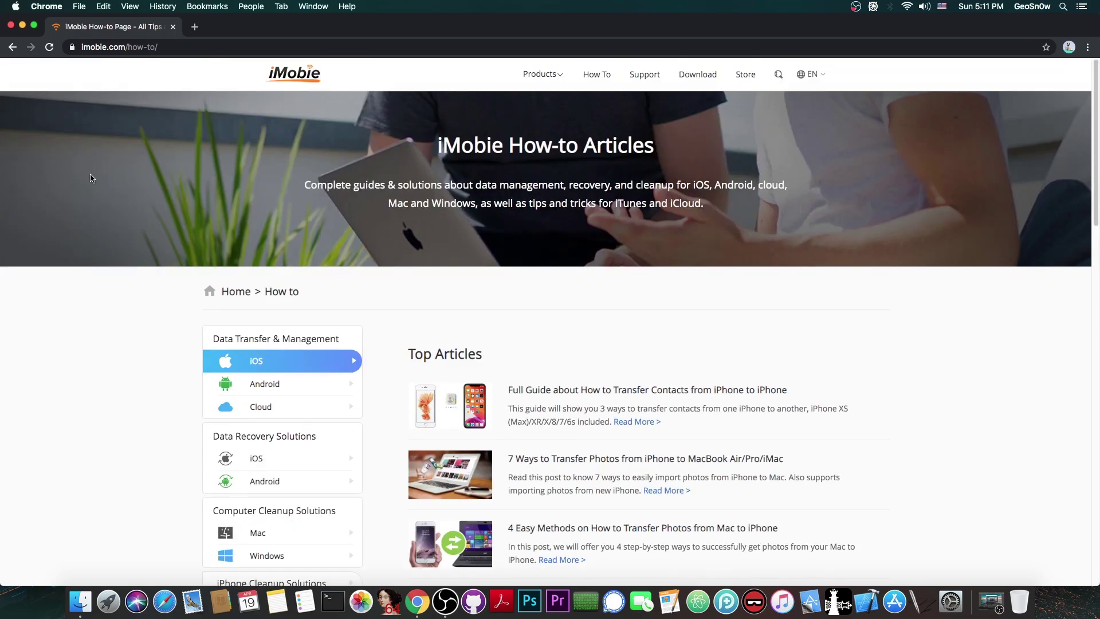
click(22, 25)
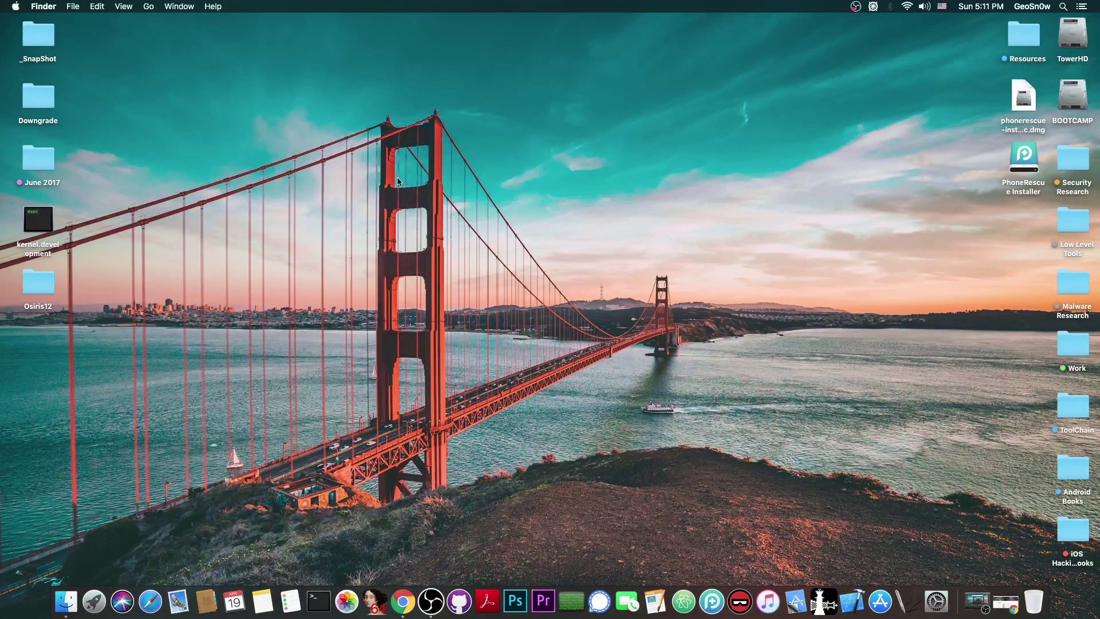